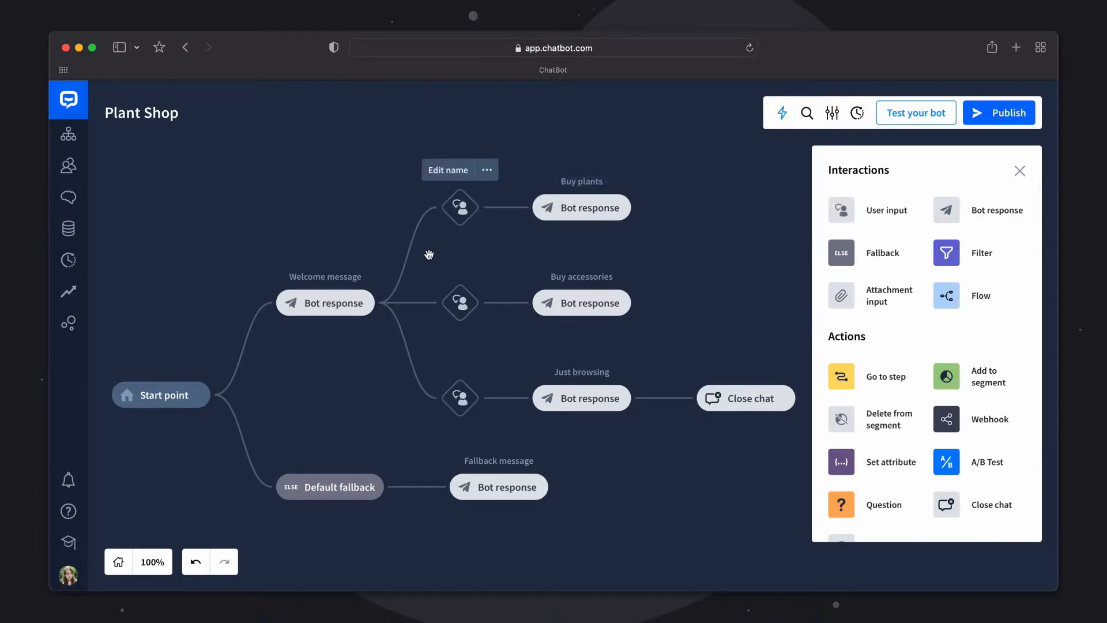
- Examine the keyword and user message settings of the user input block leading to the Buy plants response, and close it
mouse_move(438, 184)
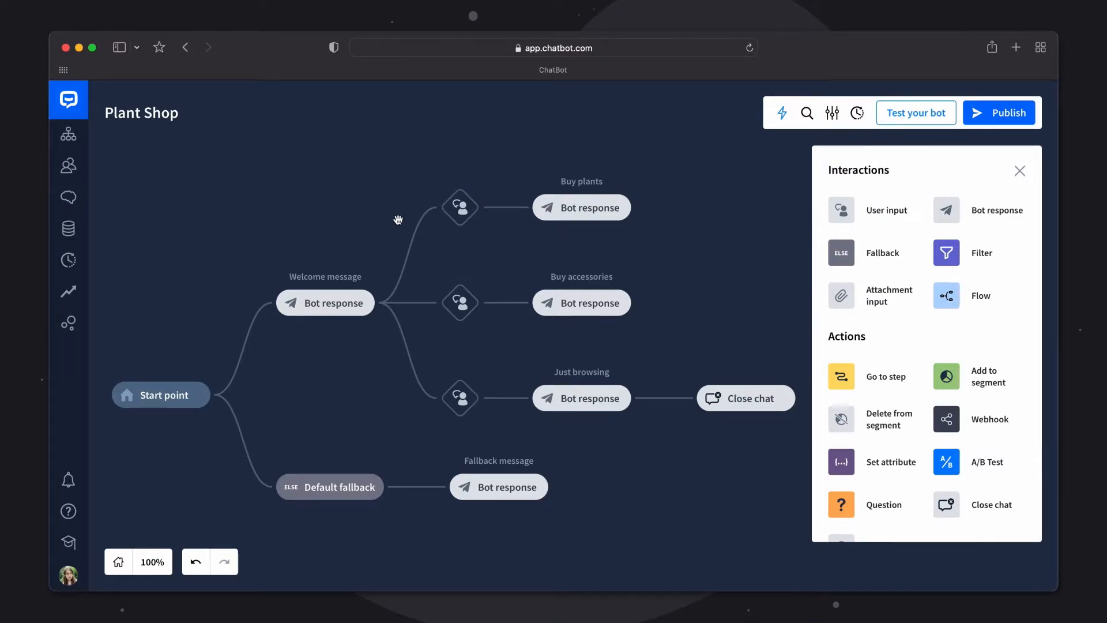
click(461, 212)
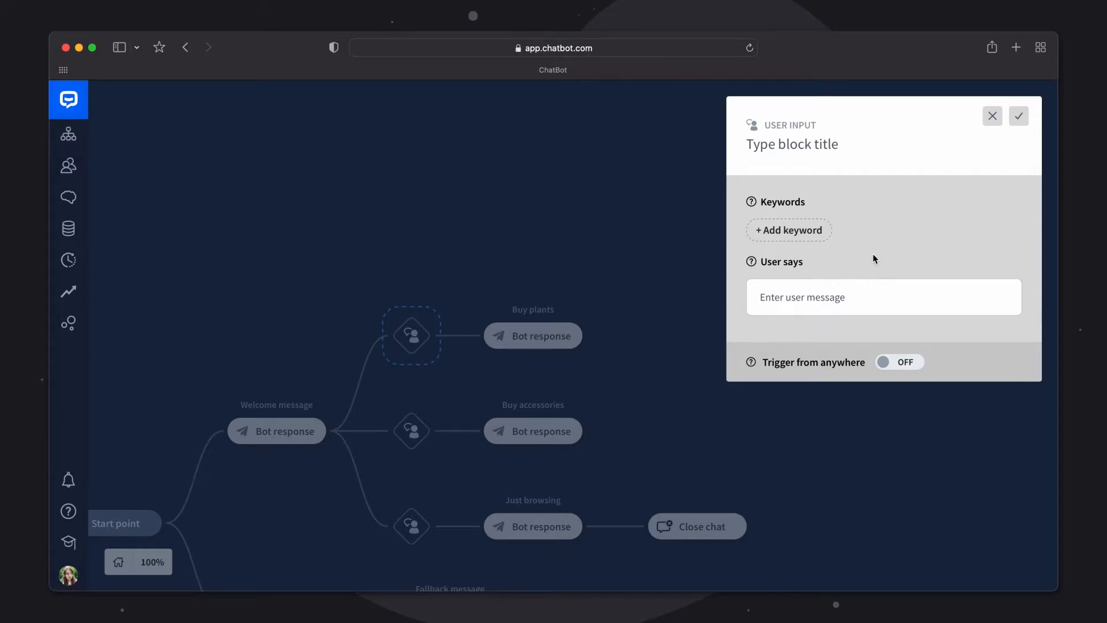
click(1018, 116)
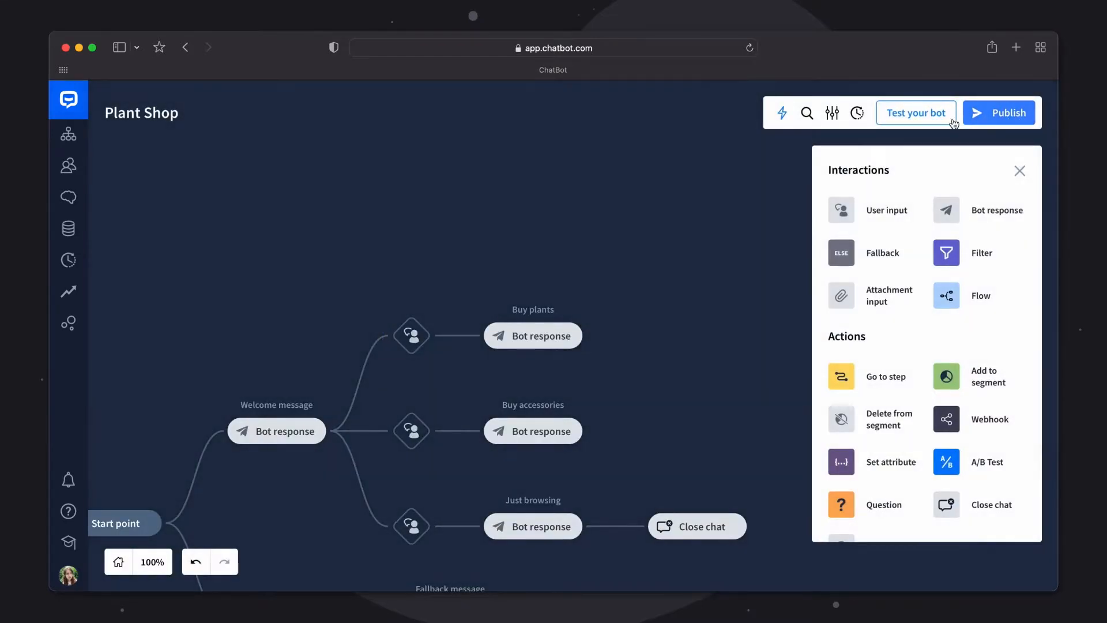
- Examine the confidence score and fallback options in the bot settings, and close the settings
click(833, 113)
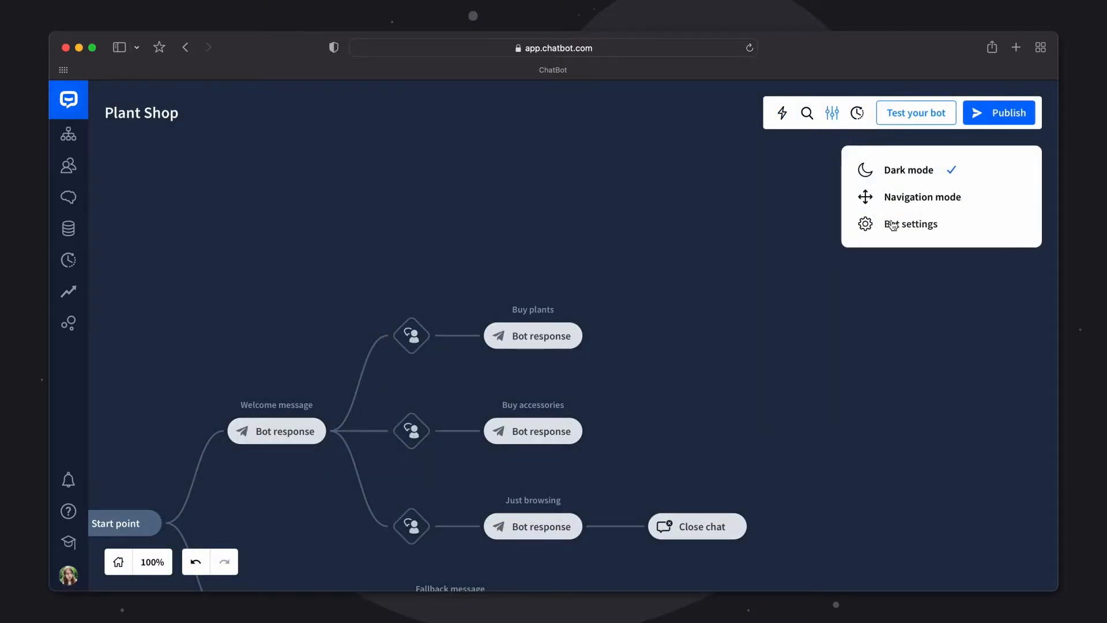
click(891, 224)
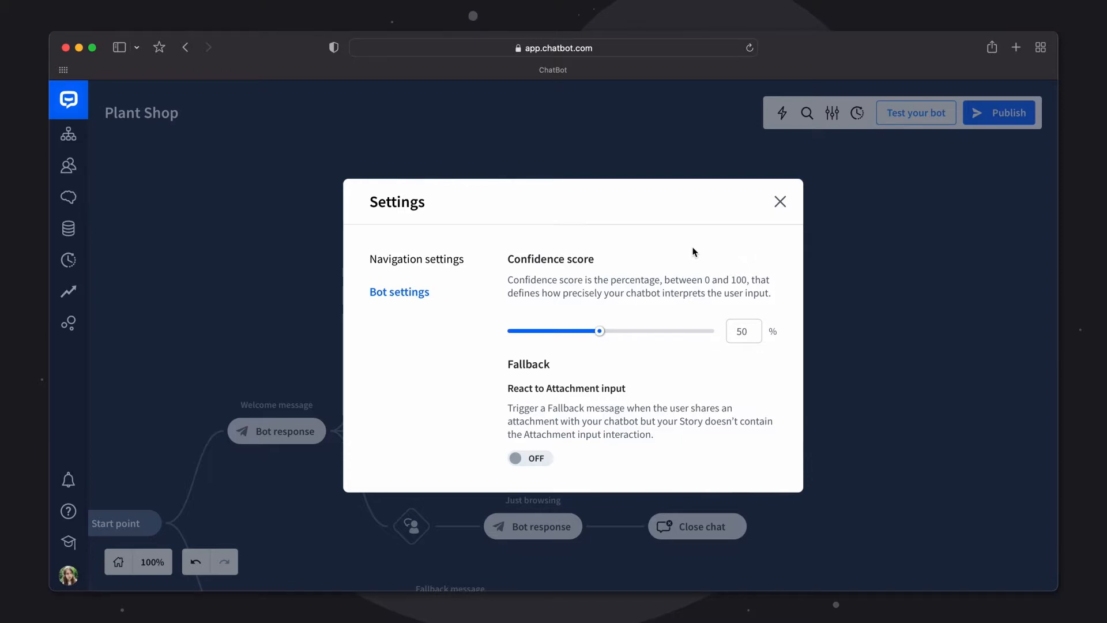
click(779, 201)
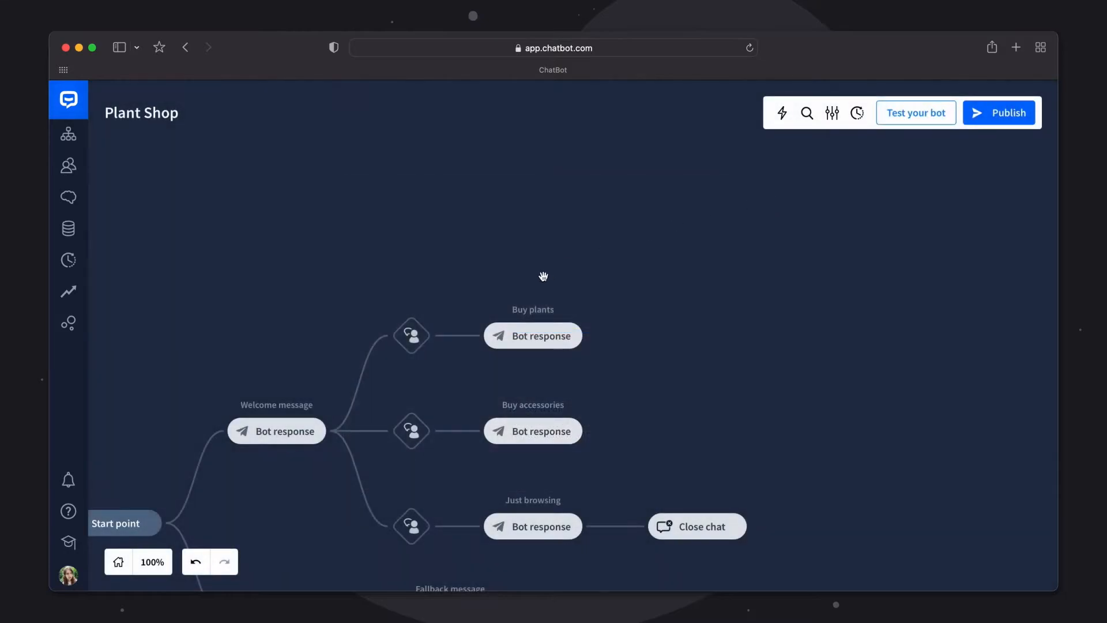
- Open the user input block before the Buy plants response and switch Trigger from anywhere on and back off
click(423, 328)
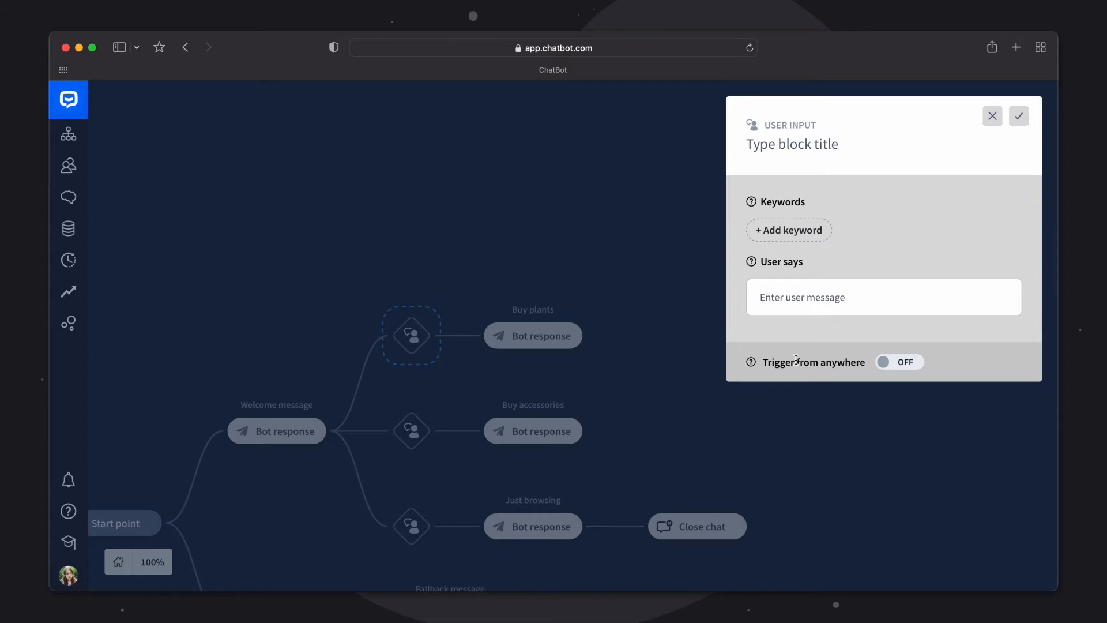
click(888, 361)
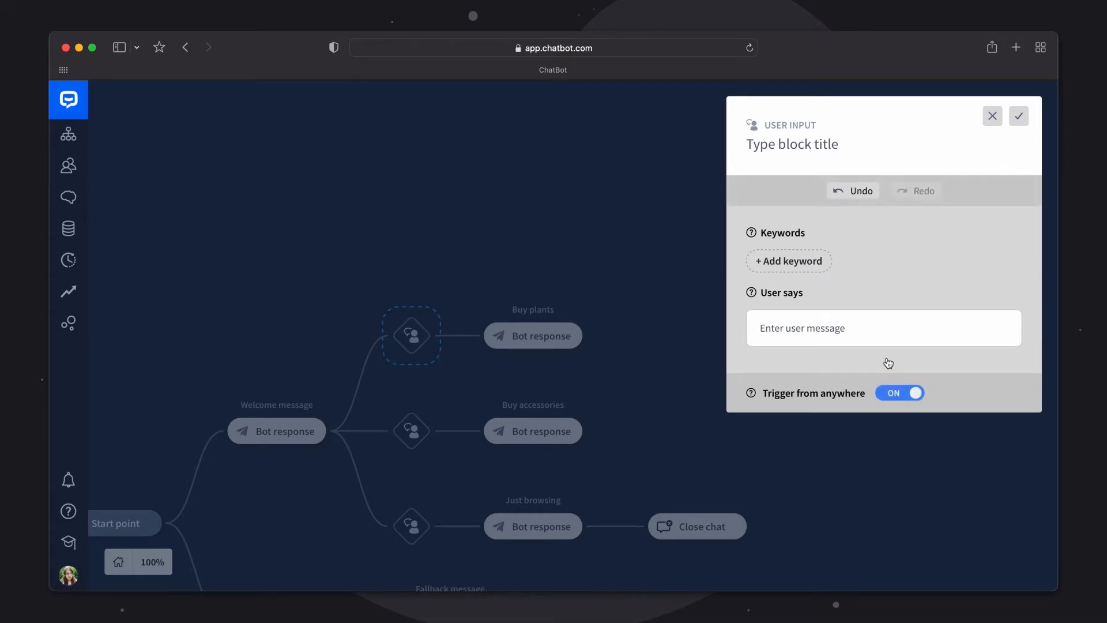
click(896, 391)
- Add the keywords "plant", "flower" and "monstera deliciosa" to the user input block
click(770, 257)
text(plant)
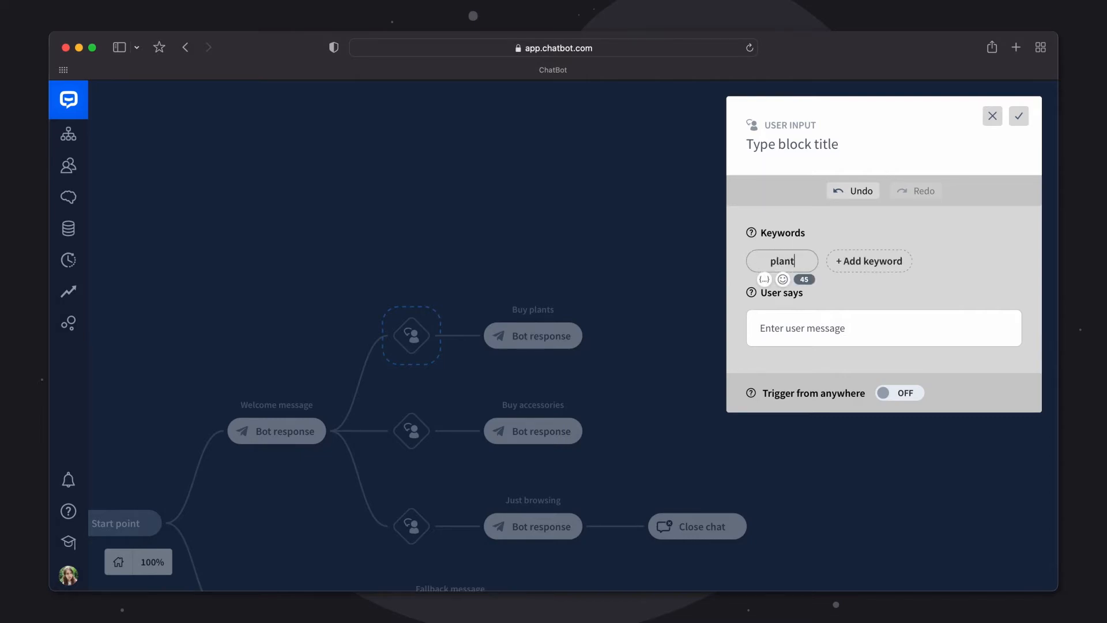
click(828, 260)
text(flower)
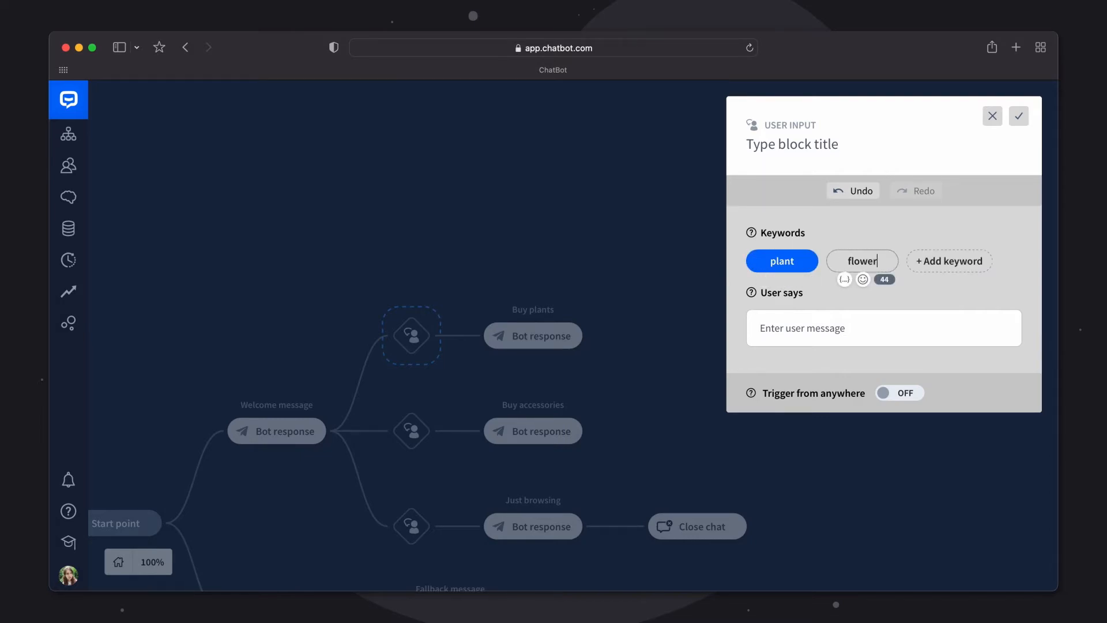
click(936, 260)
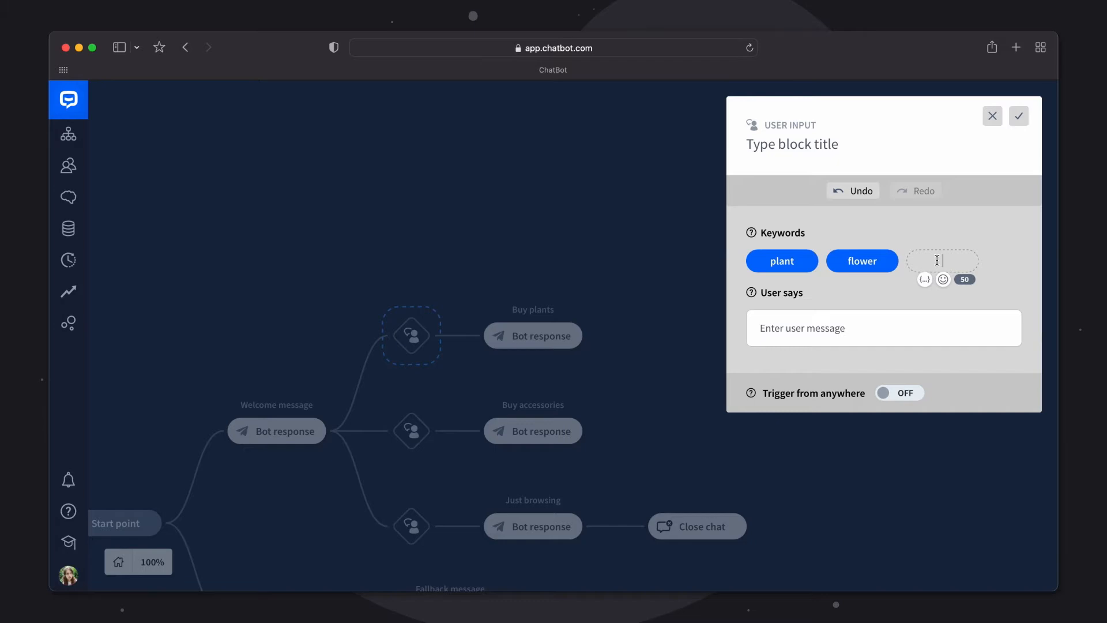
text(mo)
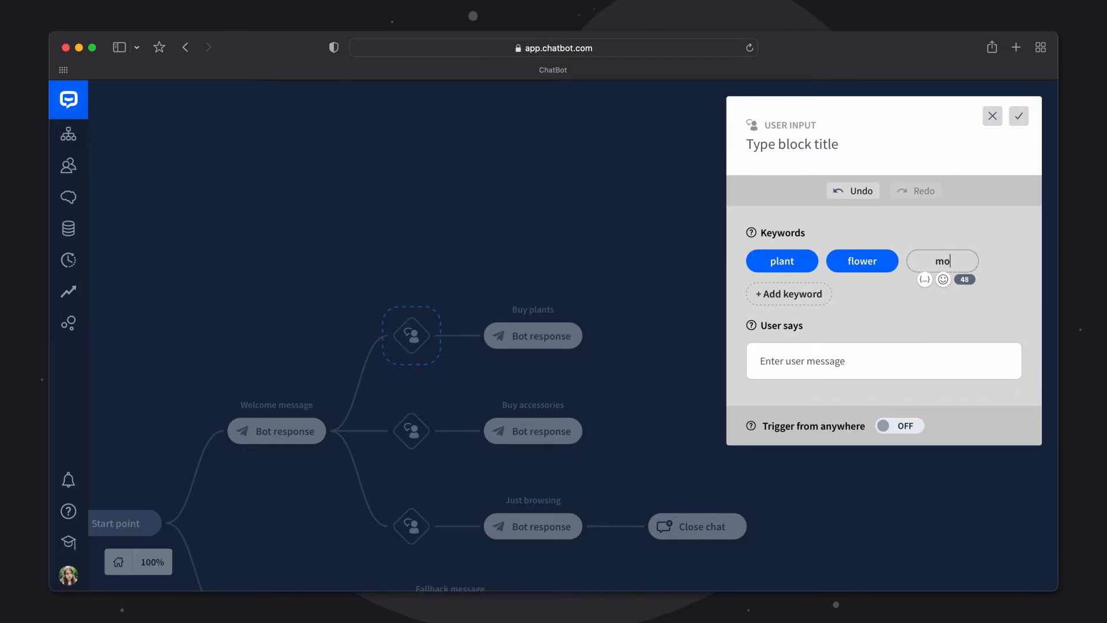
text(nstera deliciosa)
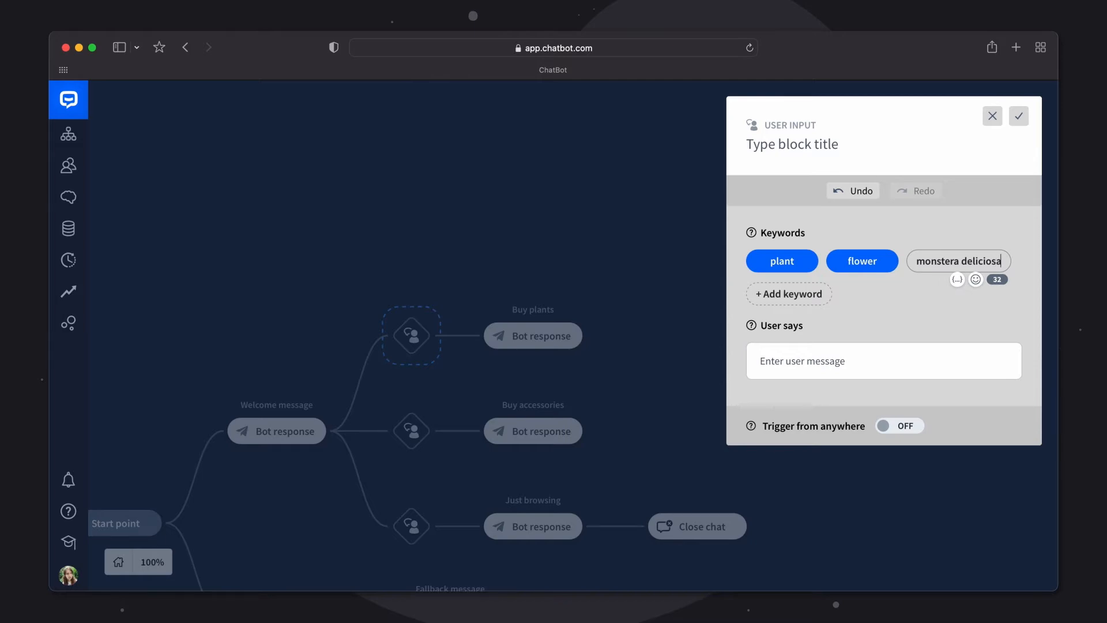
click(953, 305)
- Add the user messages "want to purchase a plant" and "buy plants" and save the user input block
click(779, 361)
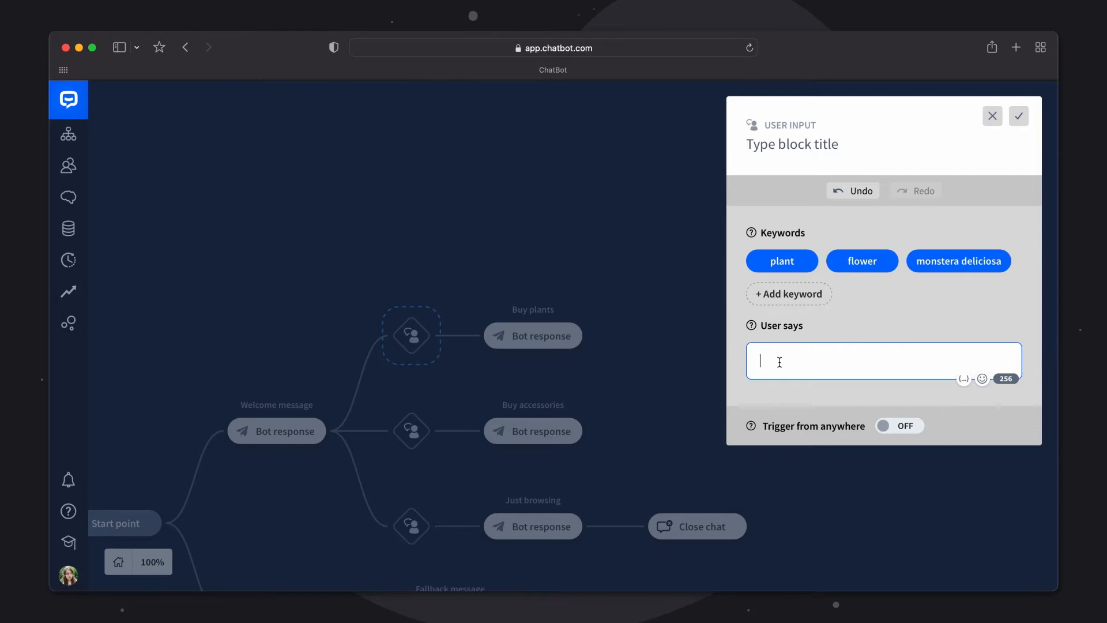
text(want to)
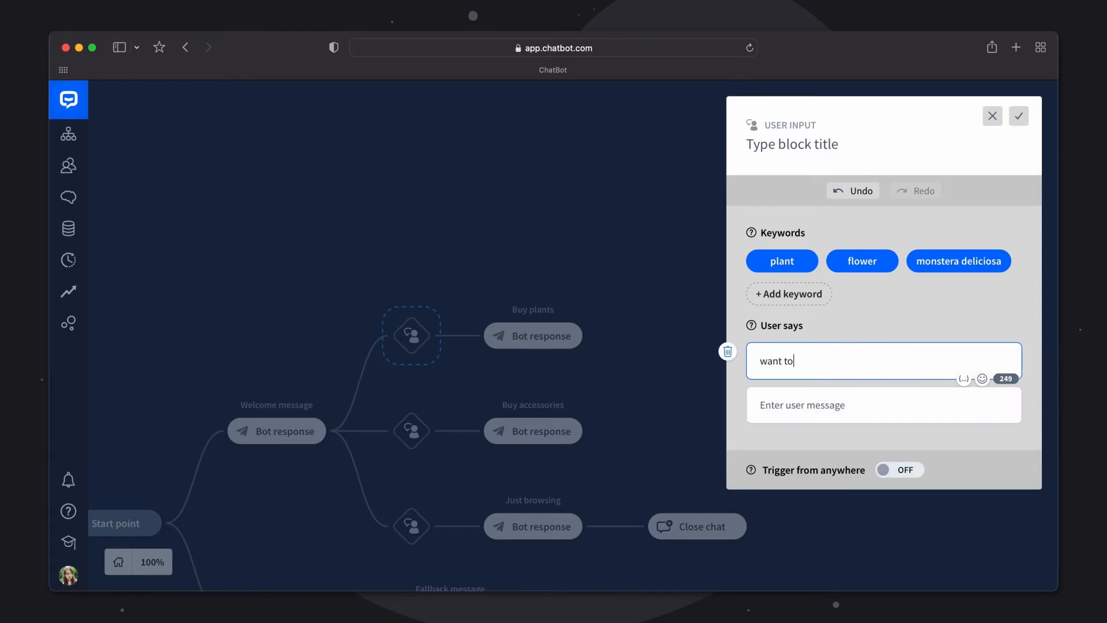
text( purchase a plant)
click(767, 414)
text(buy)
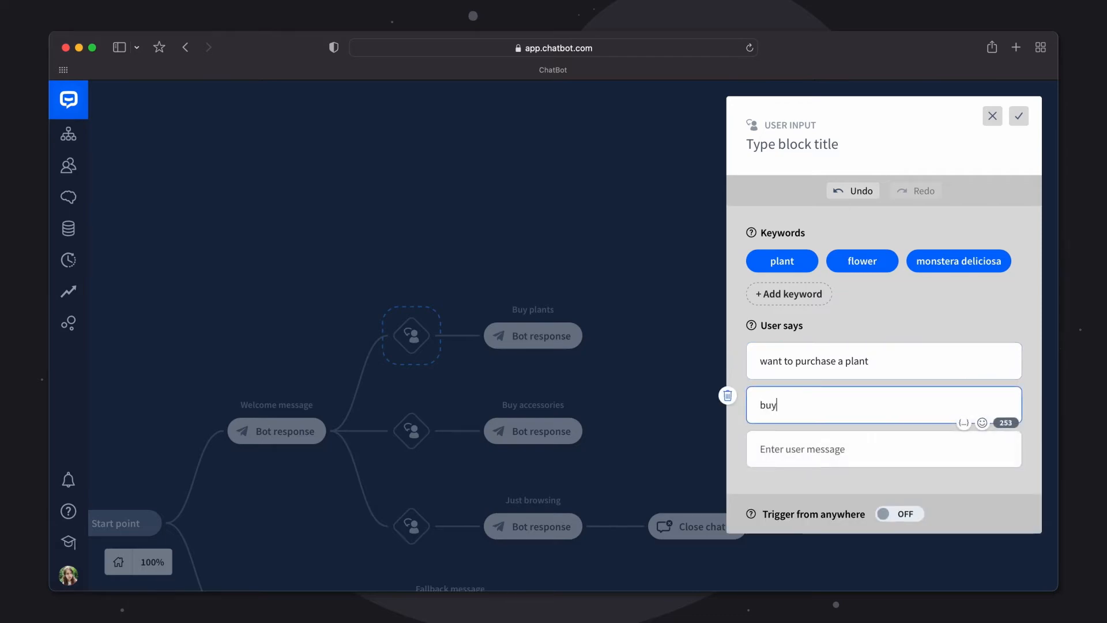
text( plants)
click(947, 284)
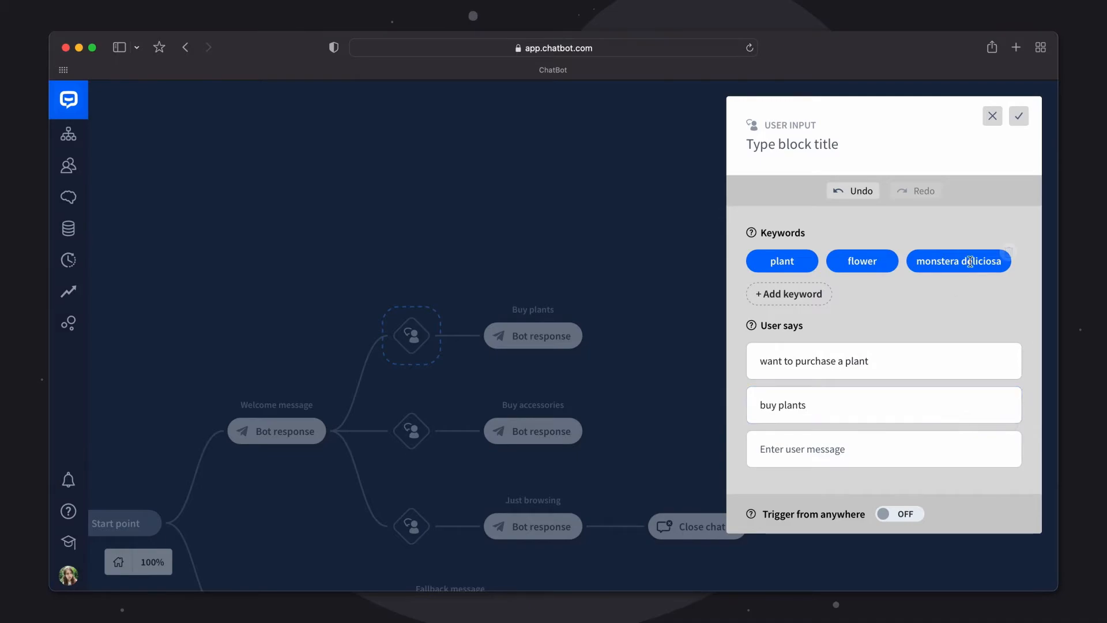
click(1018, 116)
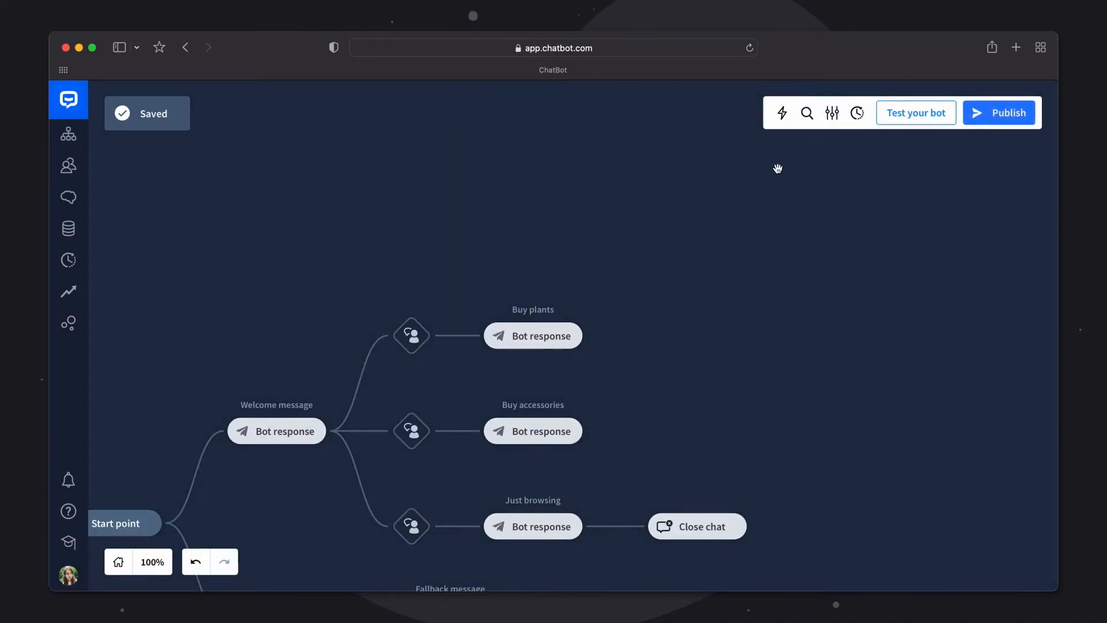
- Start a test chat with the bot and send the misspelled message "buy plnats"
click(904, 112)
click(894, 383)
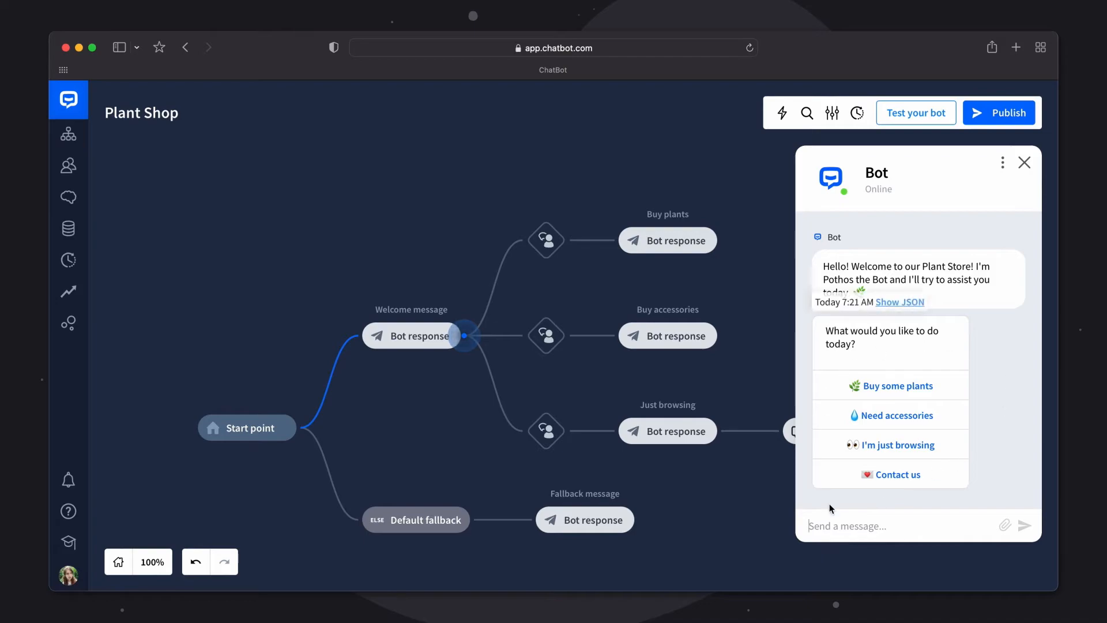
click(868, 527)
text(buy plnats)
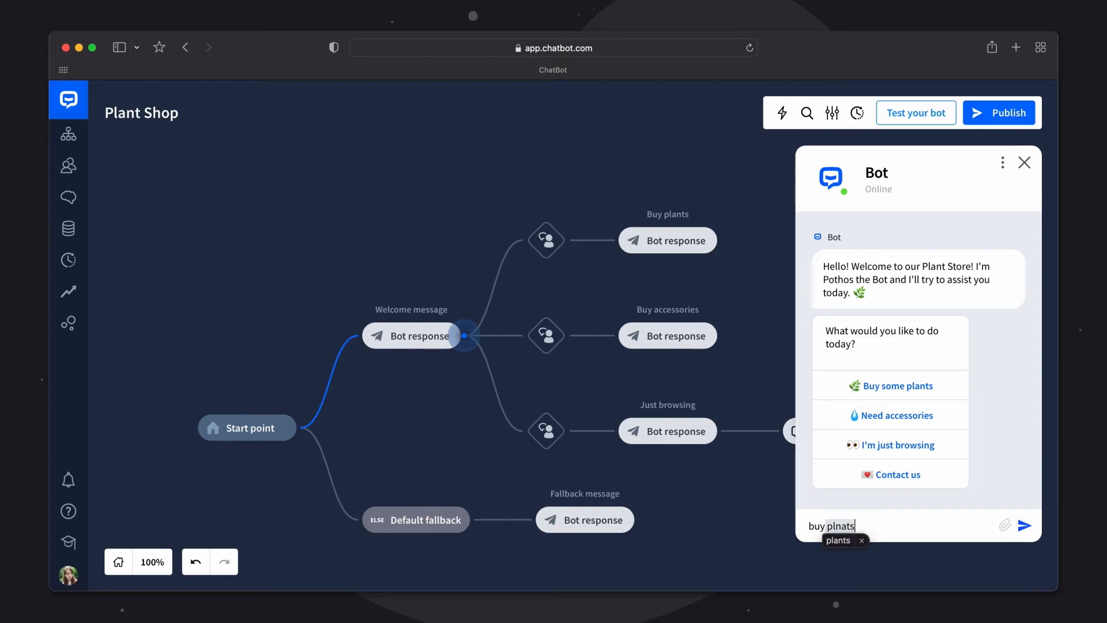
key(Return)
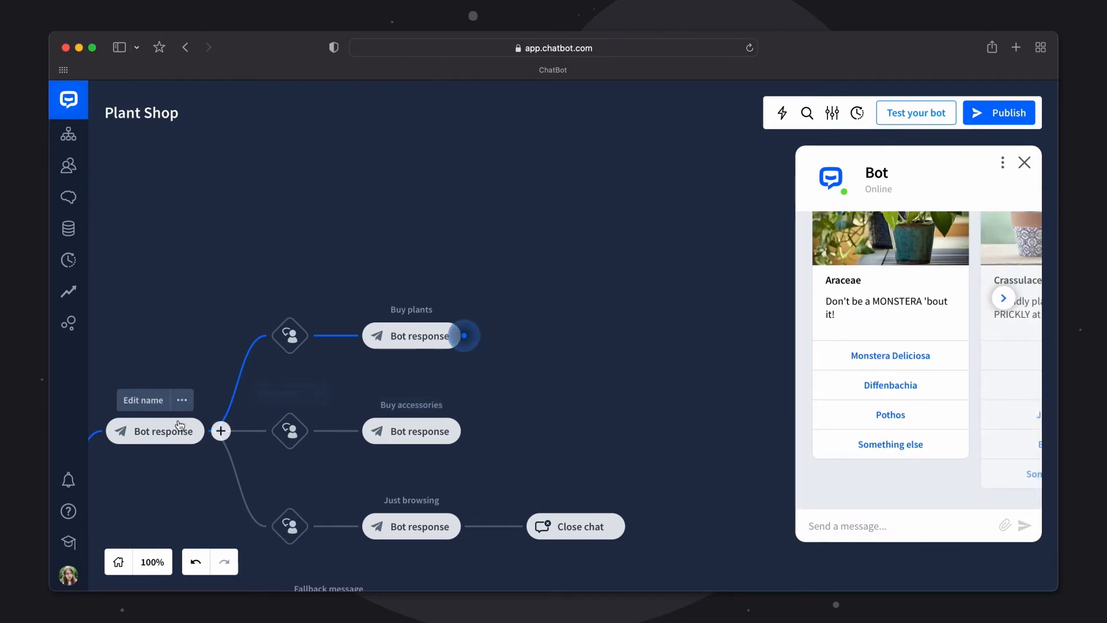
- Restart testing from the Welcome message block and send the misspelled message "buy plnatss"
right_click(164, 435)
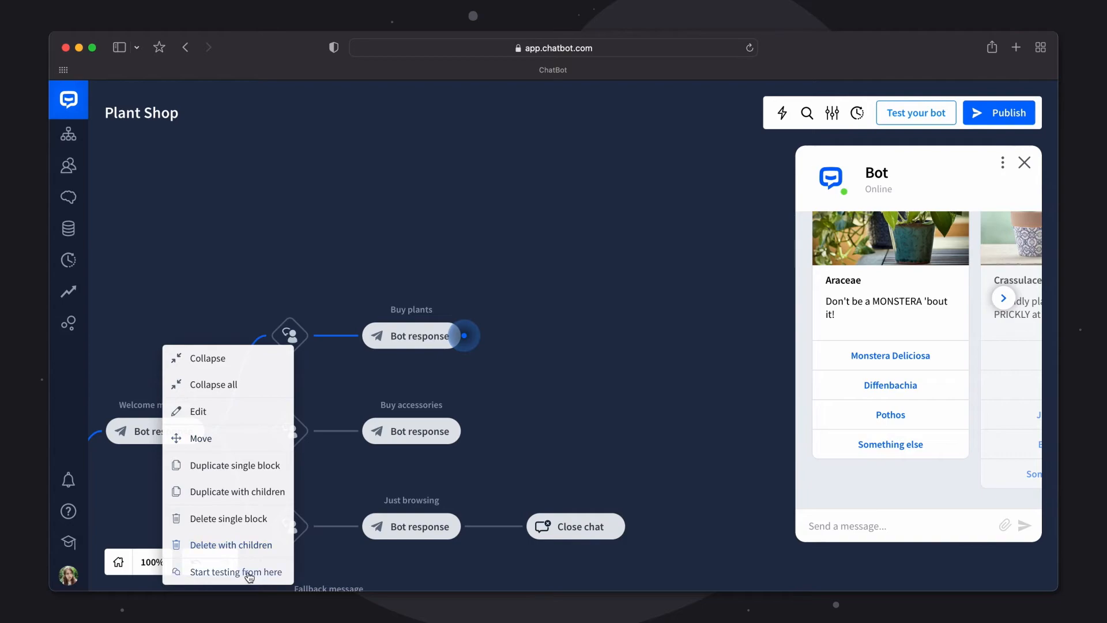
scroll(248, 572, left, 1)
drag(247, 572, 492, 482)
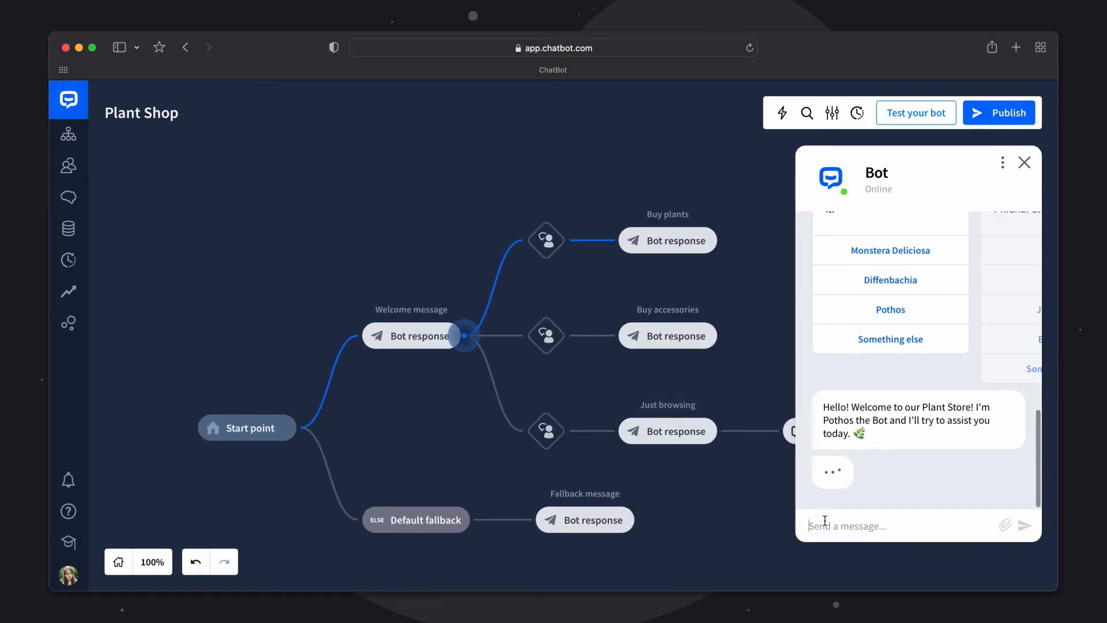
text(buy)
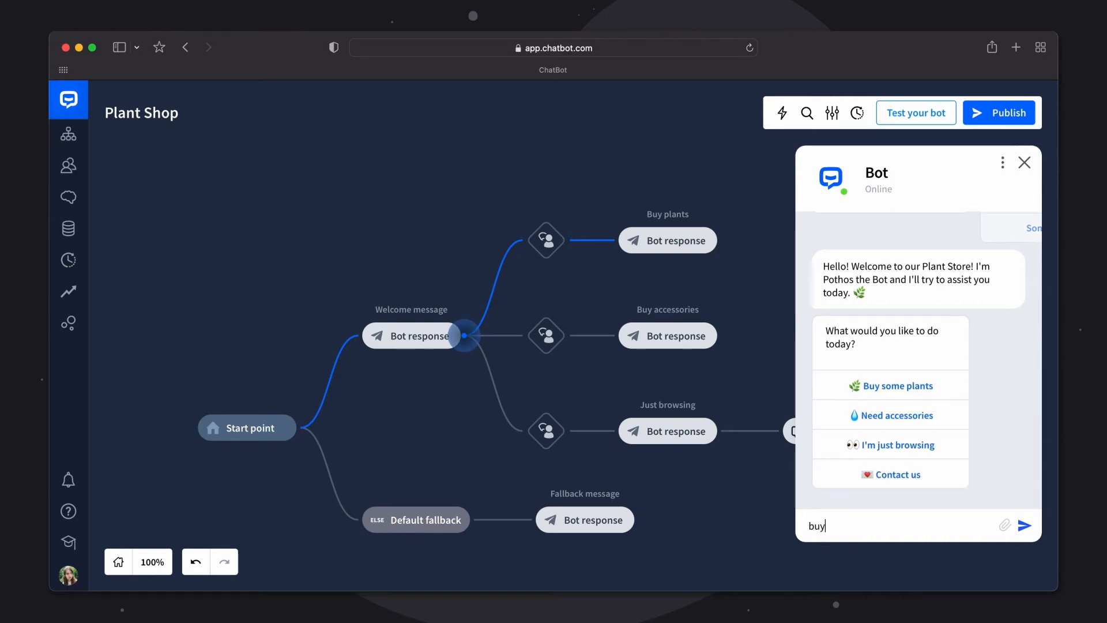
text( pln)
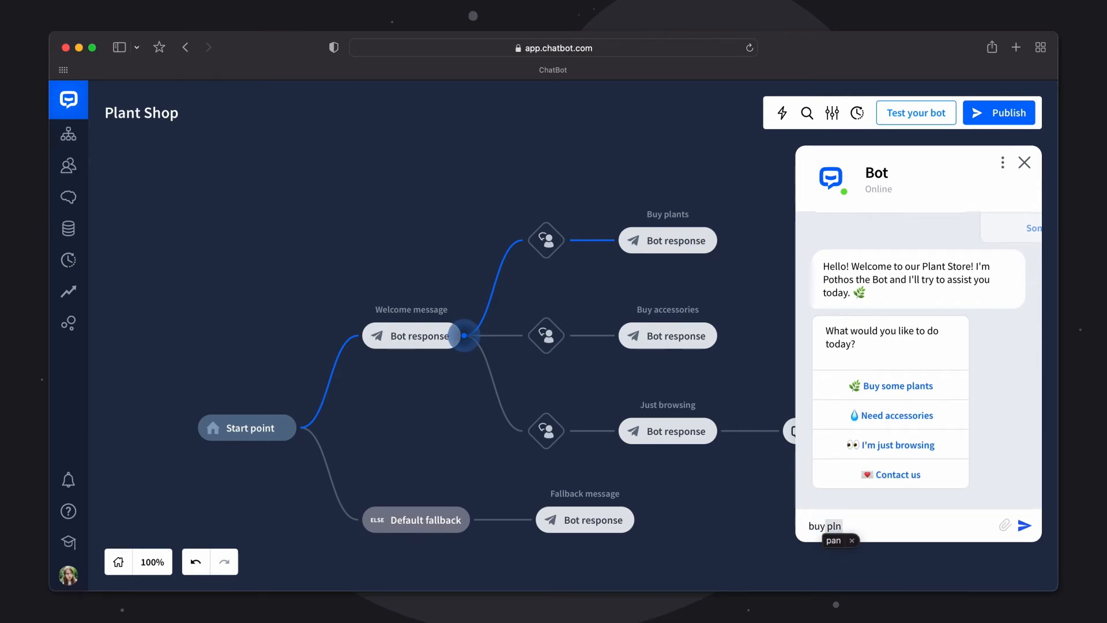
text(atss)
key(Return)
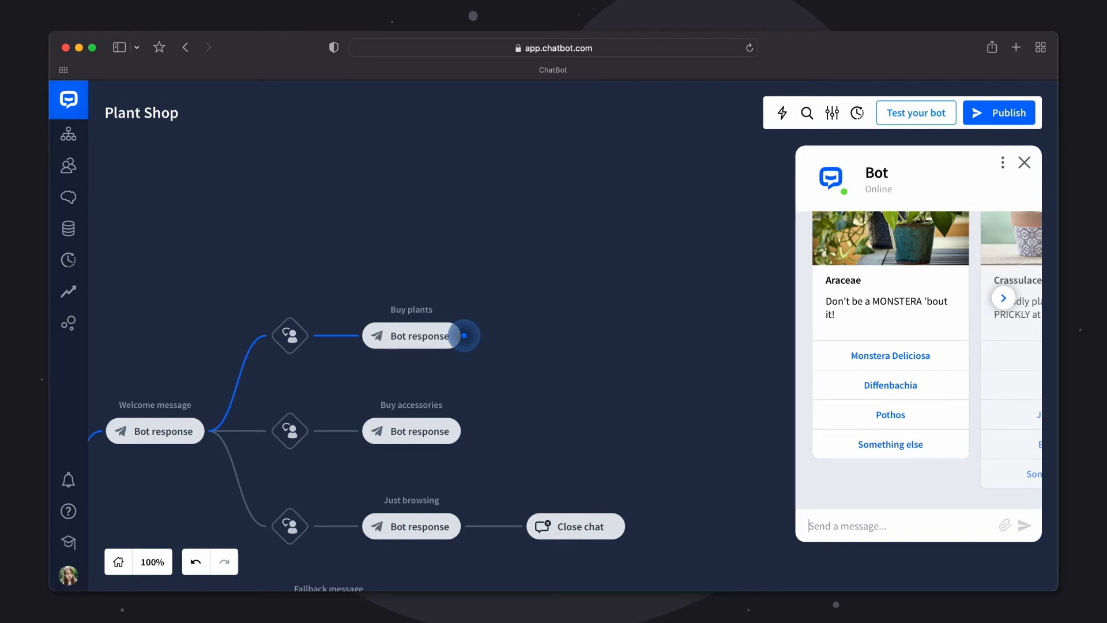
- Examine the score in the JSON response of the "buy plnats" test message, and close it
scroll(902, 382, up, 5)
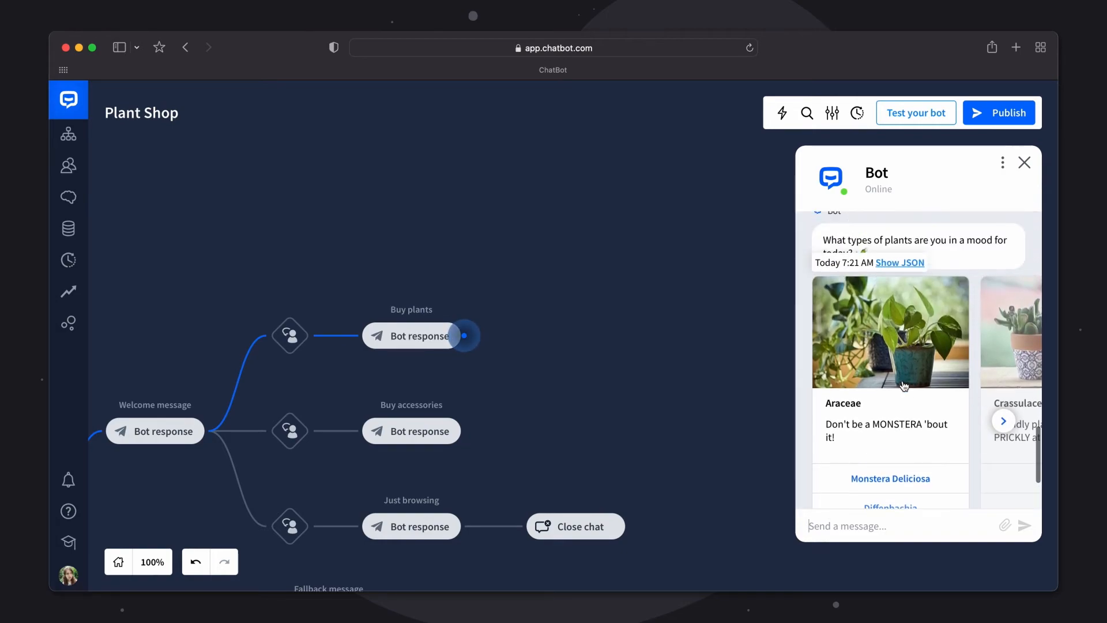
scroll(903, 385, up, 2)
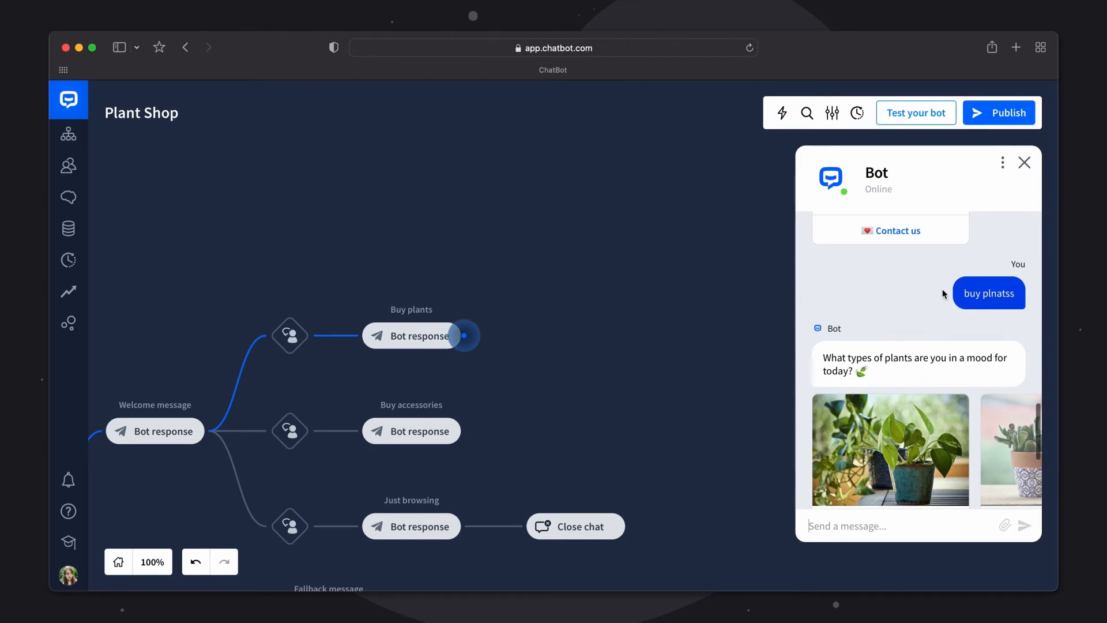
scroll(997, 278, up, 10)
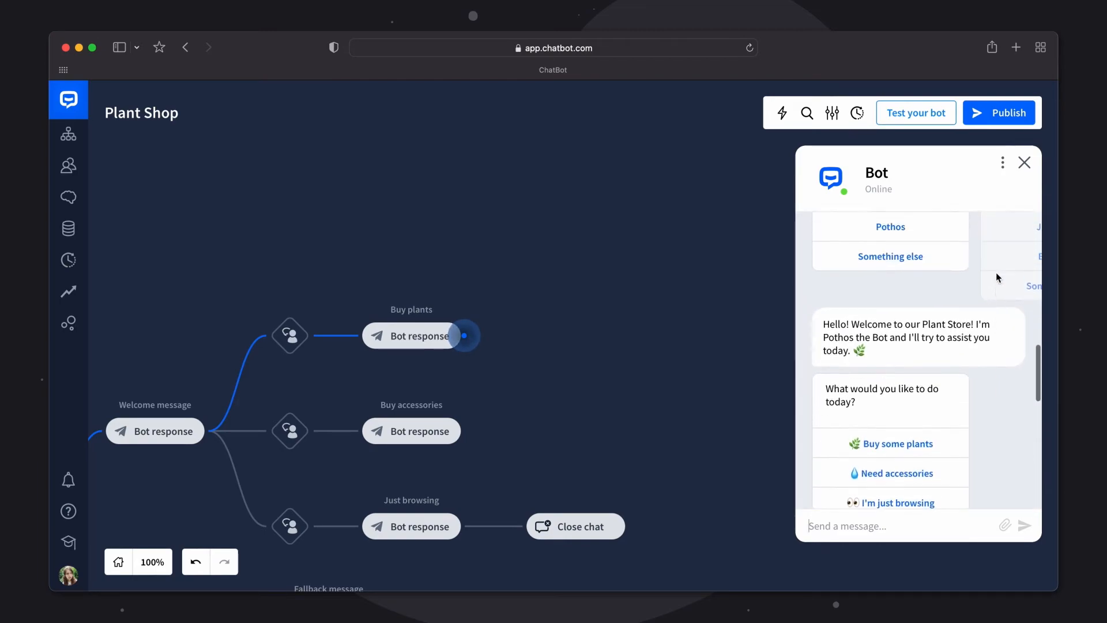
scroll(996, 277, up, 3)
scroll(996, 277, down, 8)
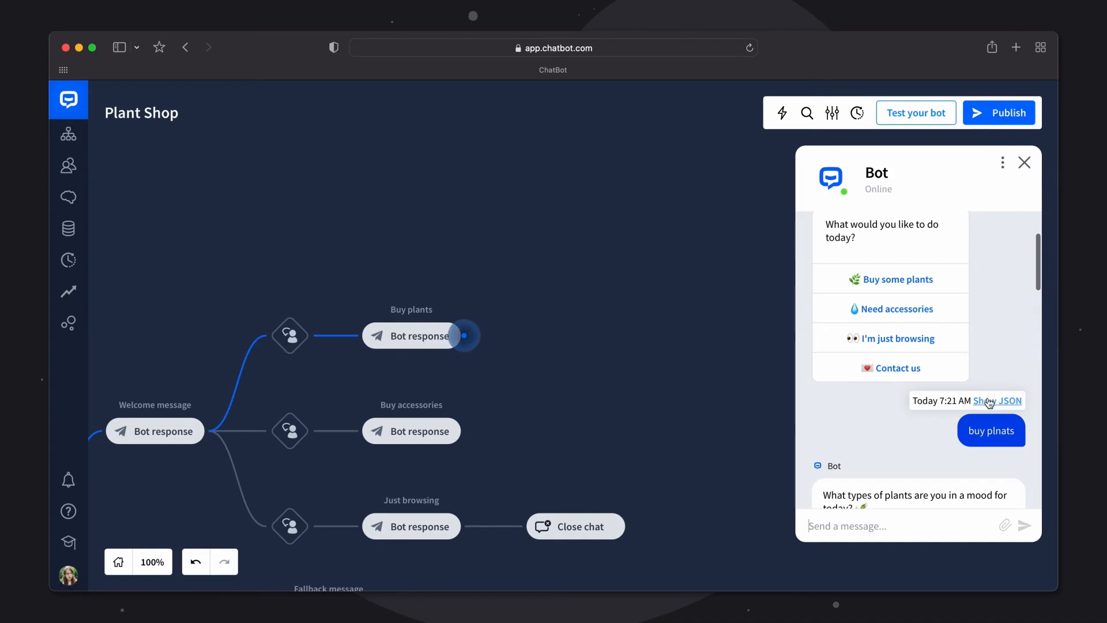
click(989, 401)
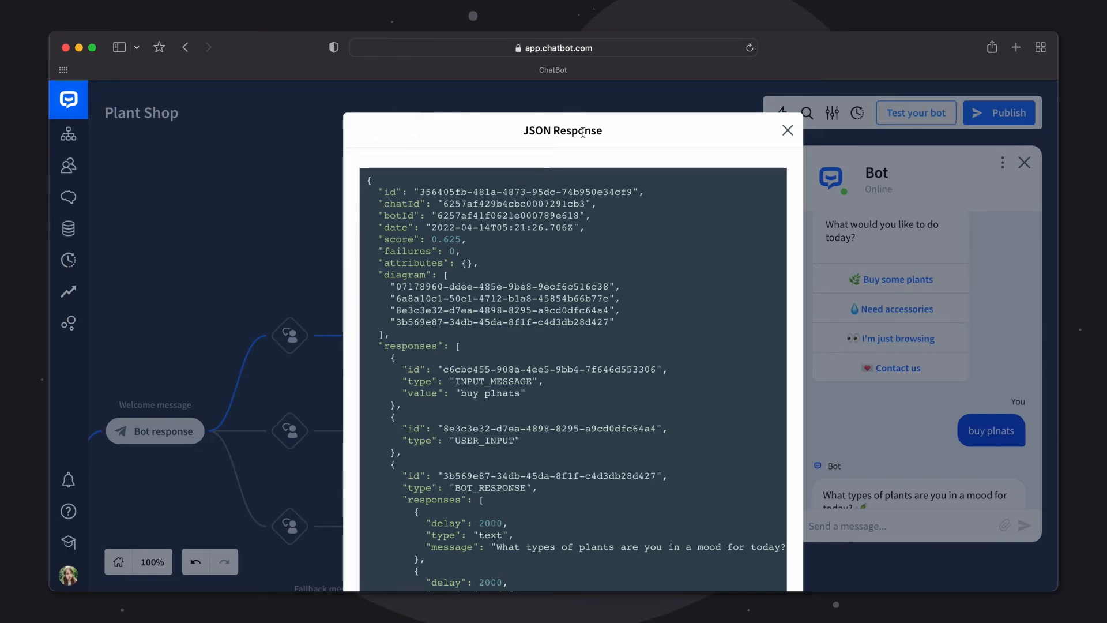
click(786, 130)
- Examine the score in the JSON response of the "buy plnatss" test message, and close it
scroll(918, 395, down, 10)
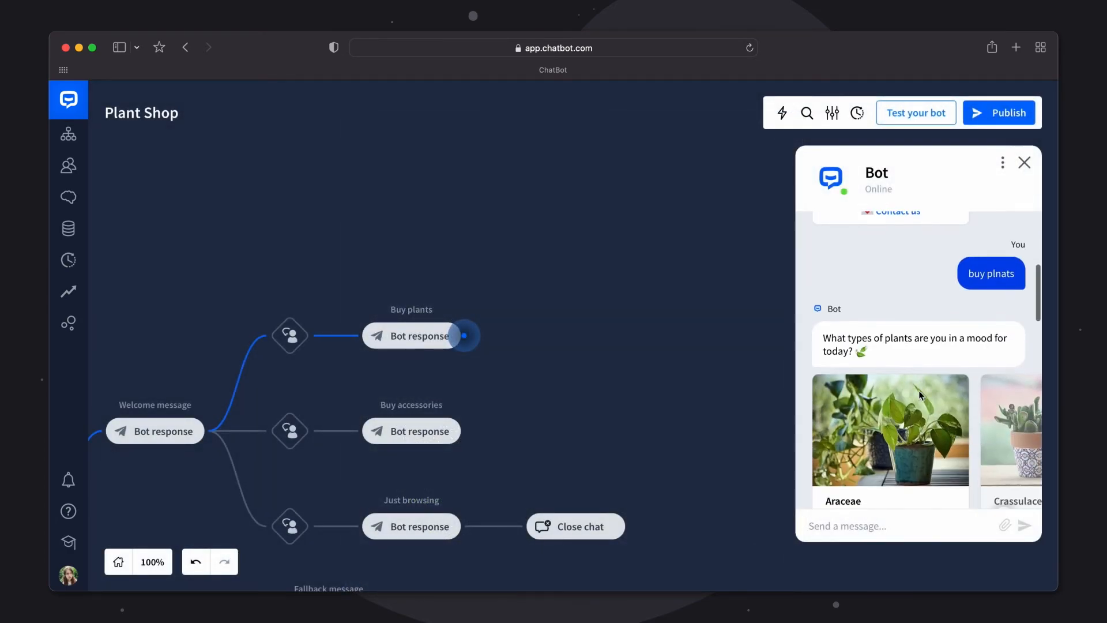
scroll(921, 395, down, 3)
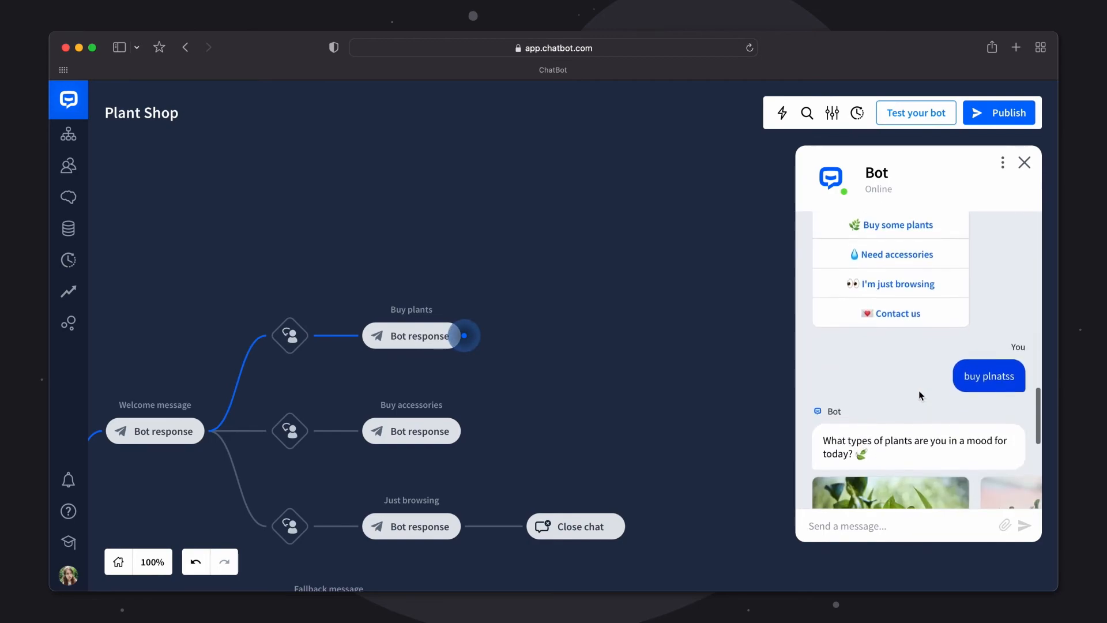
click(999, 346)
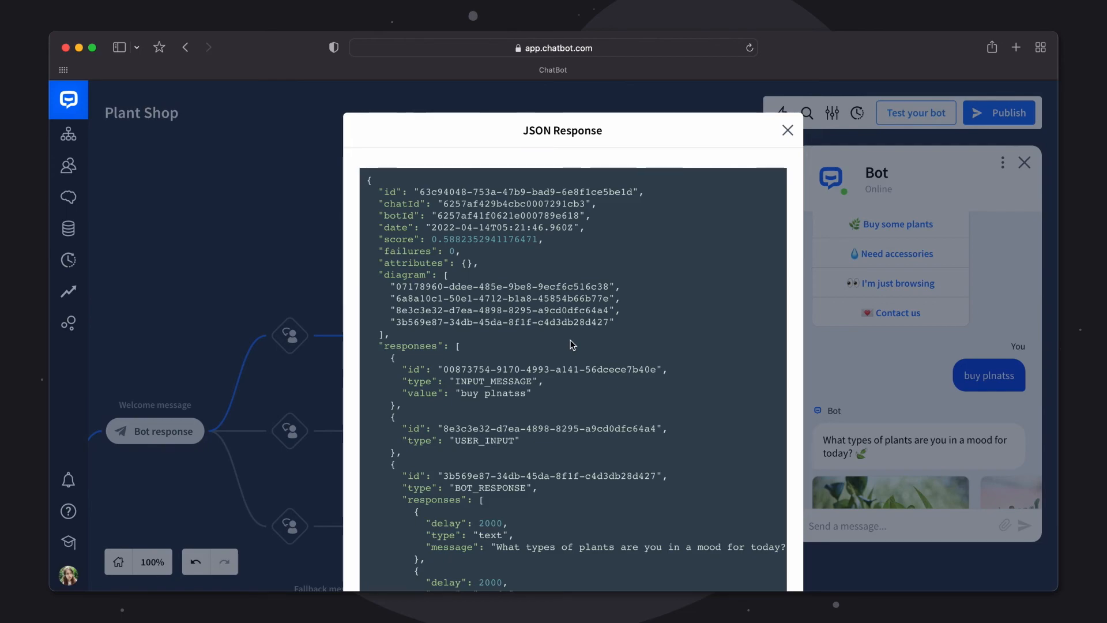
click(788, 131)
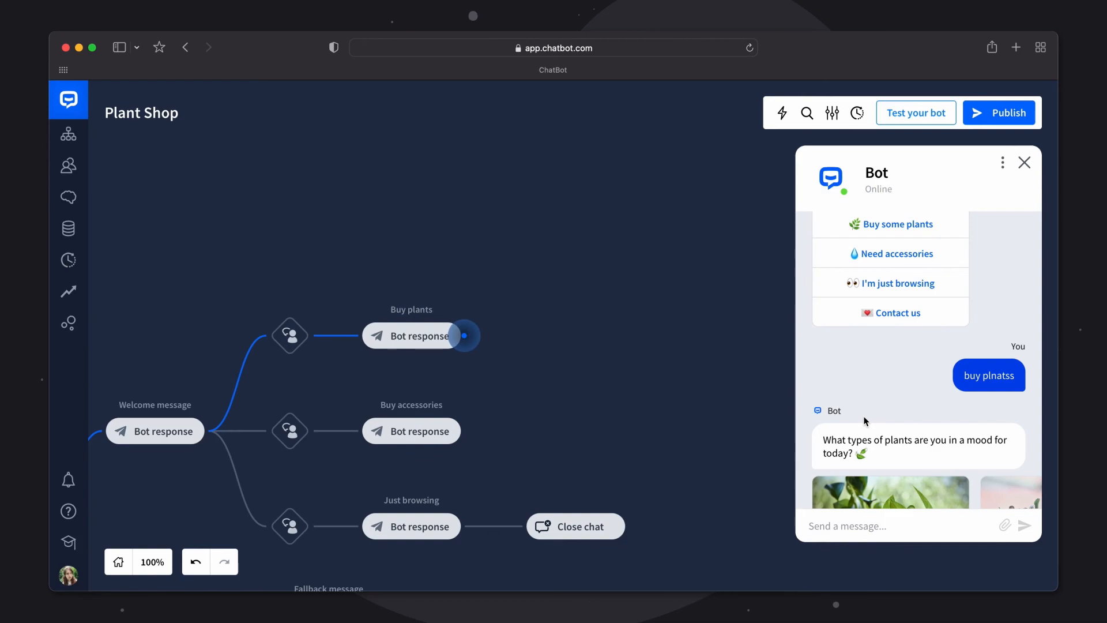